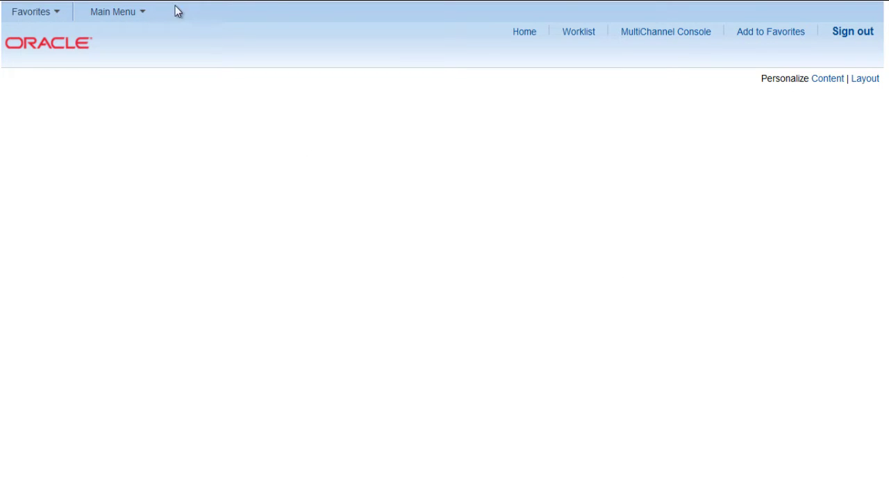
# - Open the main menu, sort it alphabetically, and scroll down to Reporting Tools > Query
pyautogui.click(134, 14)
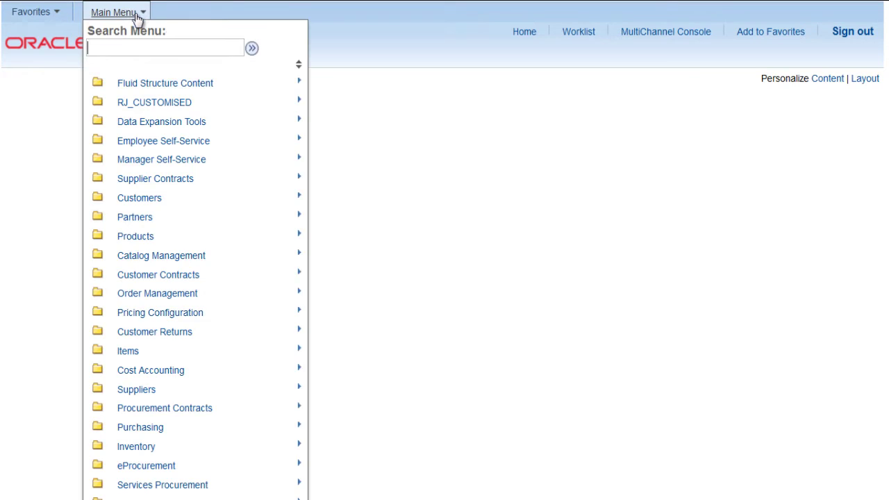
pyautogui.click(299, 66)
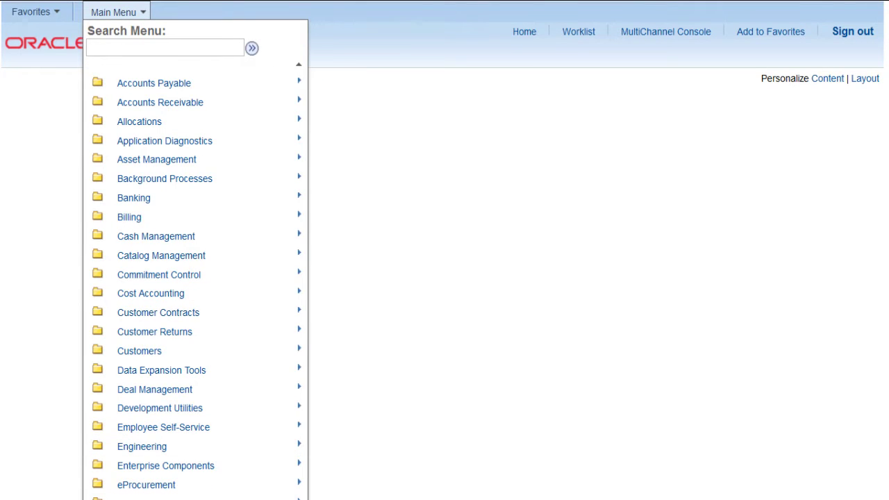
pyautogui.scroll(-4, 196, 281)
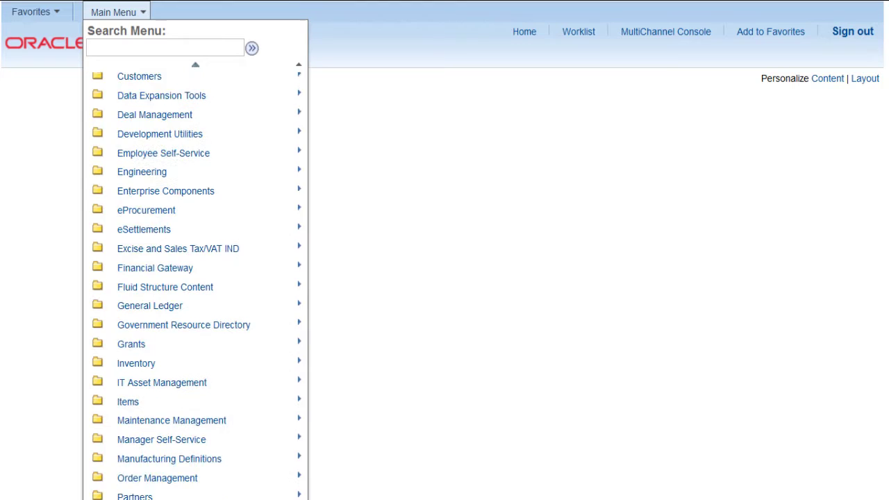
pyautogui.scroll(-5, 196, 281)
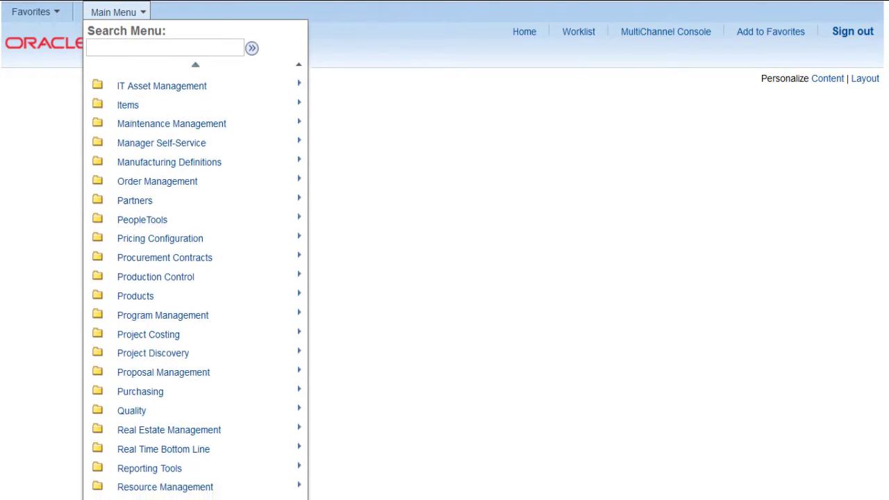
pyautogui.scroll(-4, 196, 281)
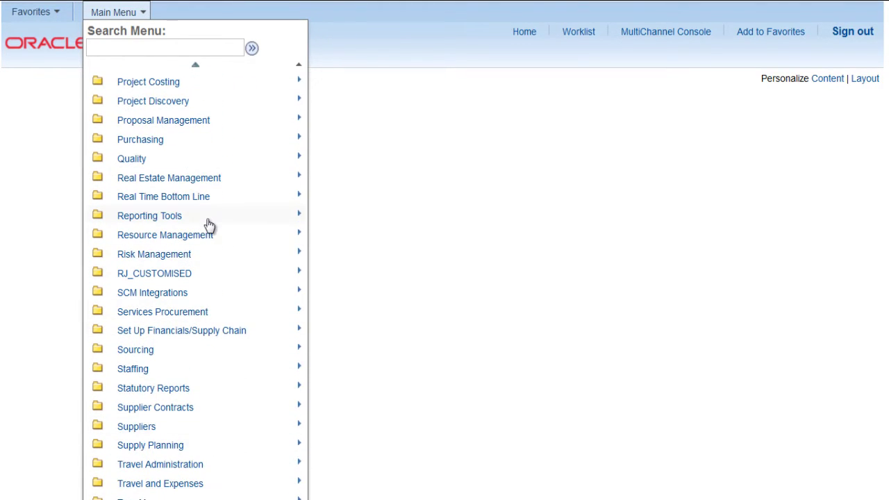
pyautogui.moveTo(209, 223)
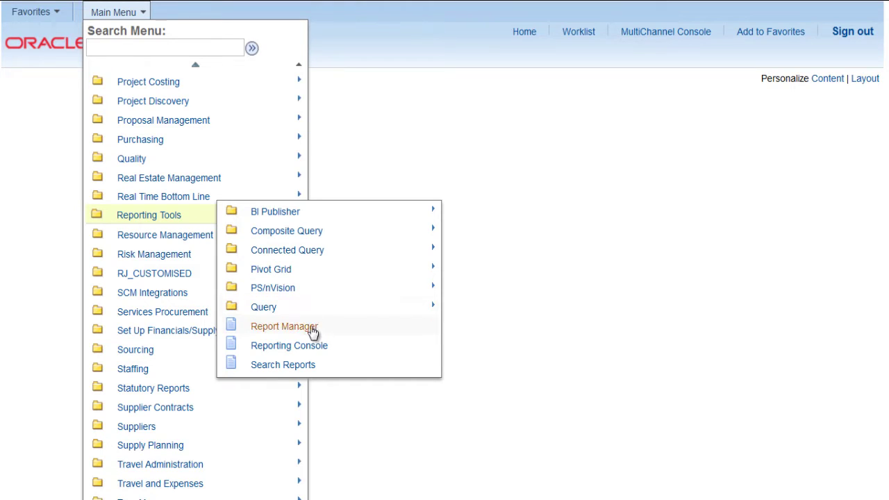
# - Open Query Manager, start a new query, and search records for 'ledger'
pyautogui.moveTo(314, 311)
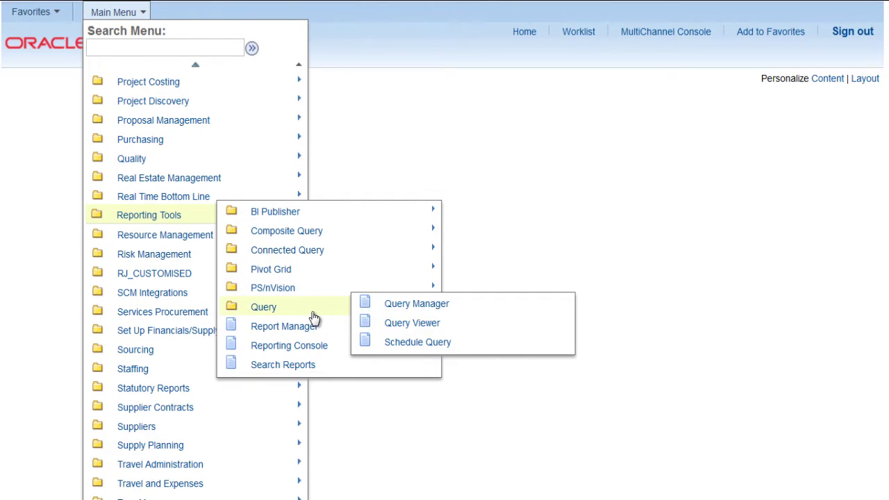
pyautogui.click(432, 309)
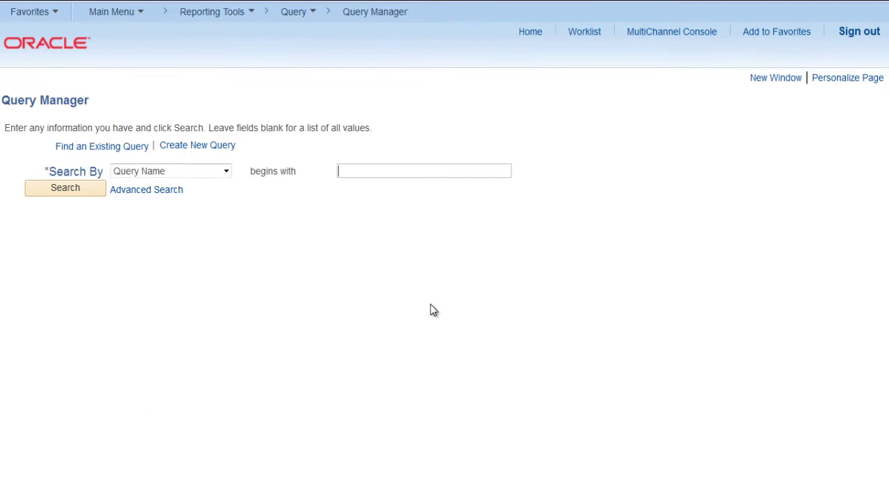
pyautogui.click(200, 148)
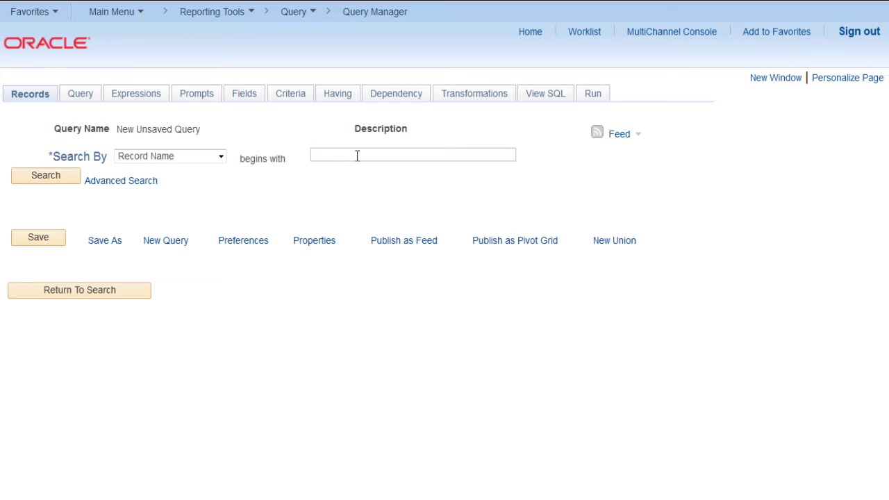
pyautogui.click(357, 156)
pyautogui.write('ledger')
pyautogui.press('Return')
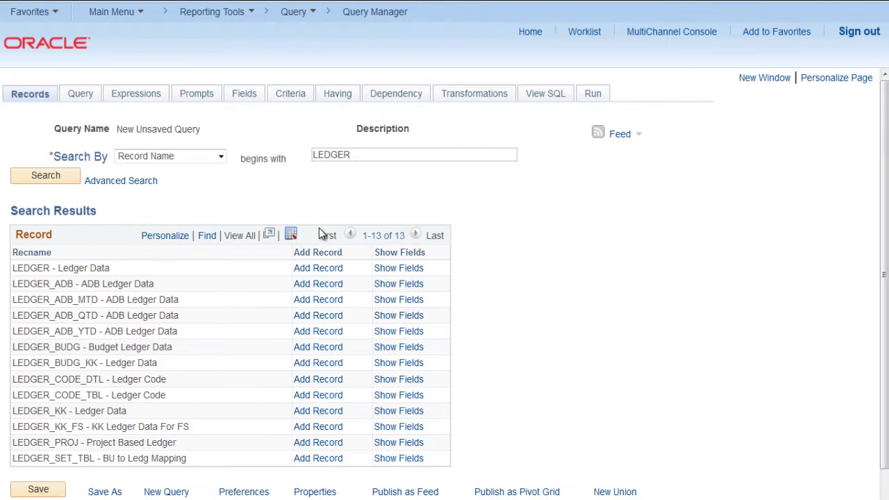
# - Add the LEDGER - Ledger Data record with all fields and a BUSINESS_UNIT = US005 criterion
pyautogui.click(317, 270)
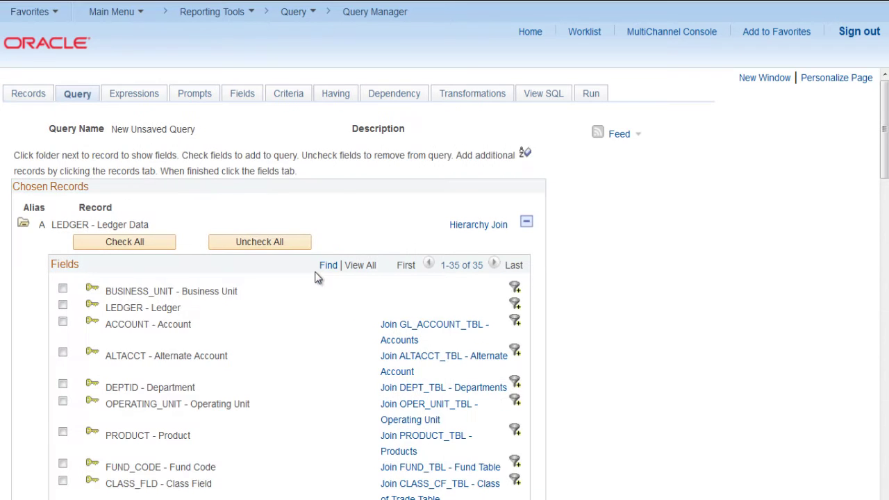
pyautogui.click(139, 239)
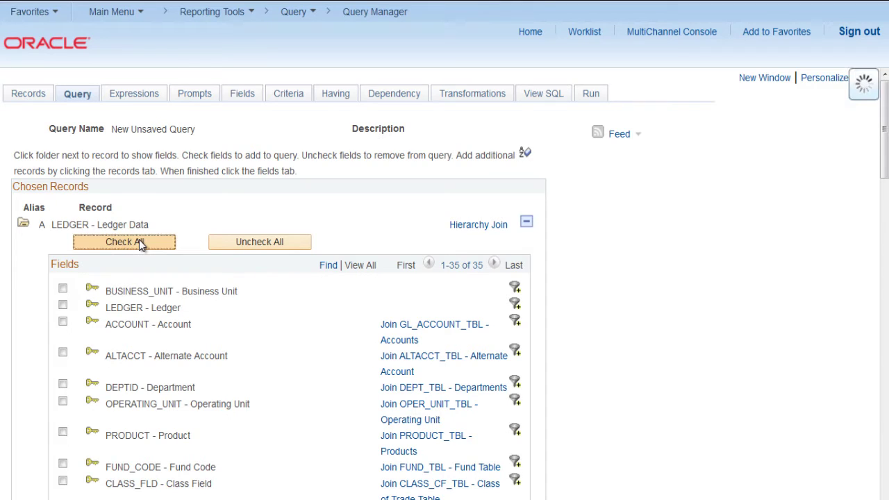
pyautogui.click(515, 288)
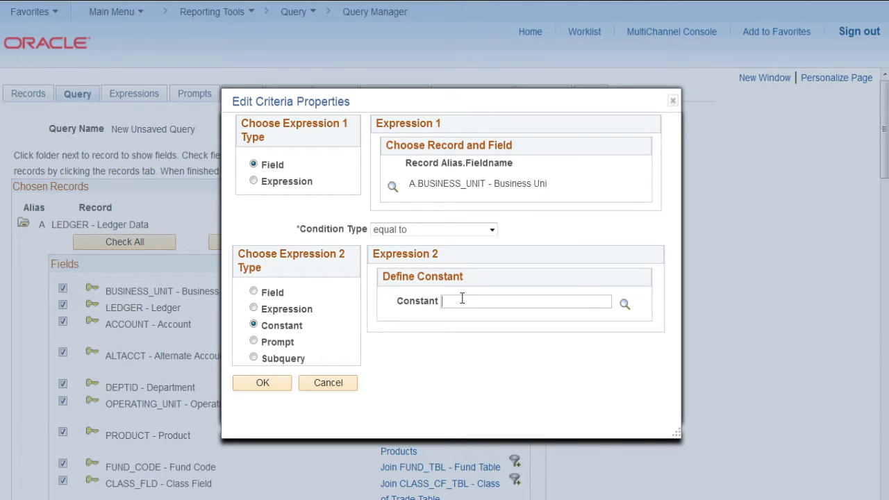
pyautogui.write('us005')
pyautogui.click(451, 305)
pyautogui.press('BackSpace')
pyautogui.press('BackSpace')
pyautogui.write('US')
pyautogui.click(269, 387)
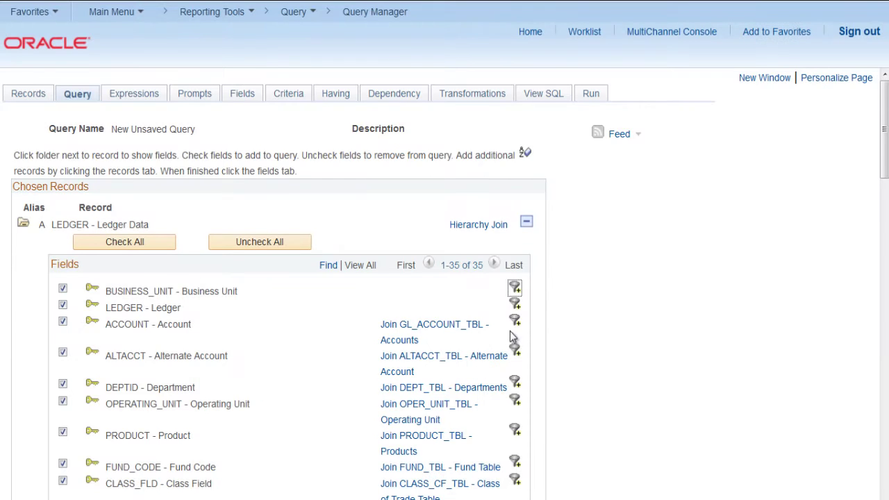
# - Add a criterion ACCOUNT equal to 400000, looked up under SetID SHARE
pyautogui.click(515, 321)
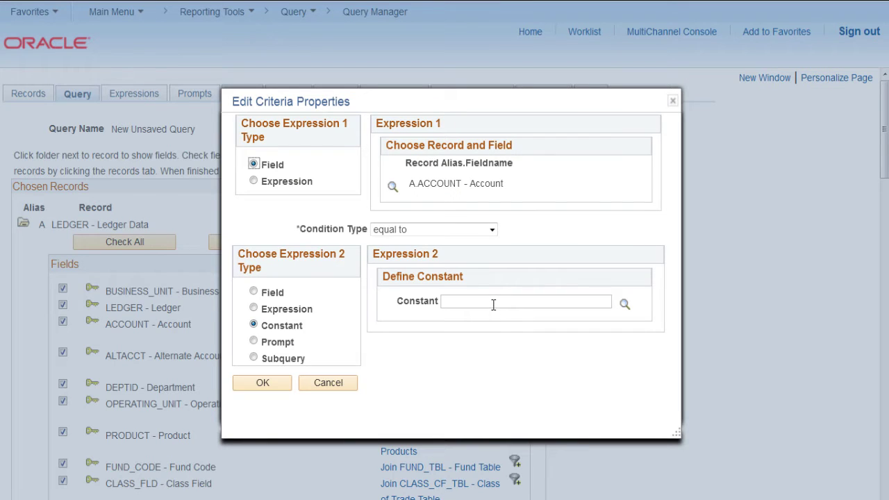
pyautogui.click(494, 304)
pyautogui.click(625, 304)
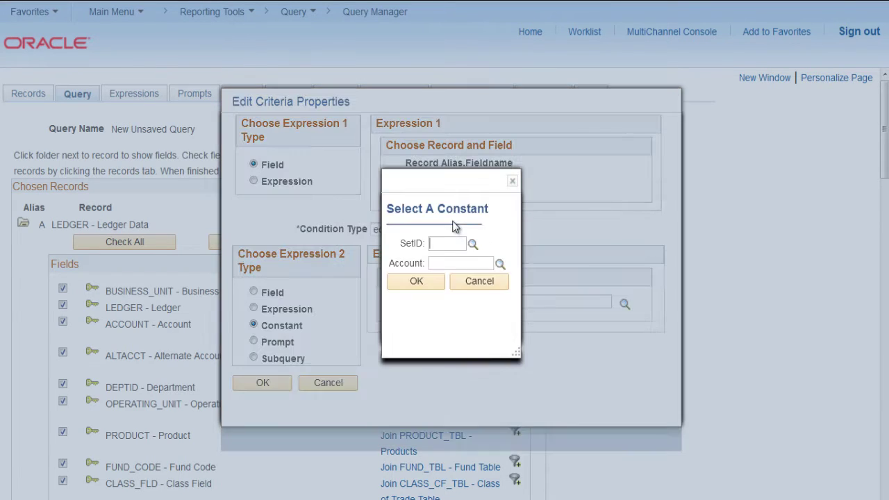
pyautogui.write('SHARE')
pyautogui.click(460, 264)
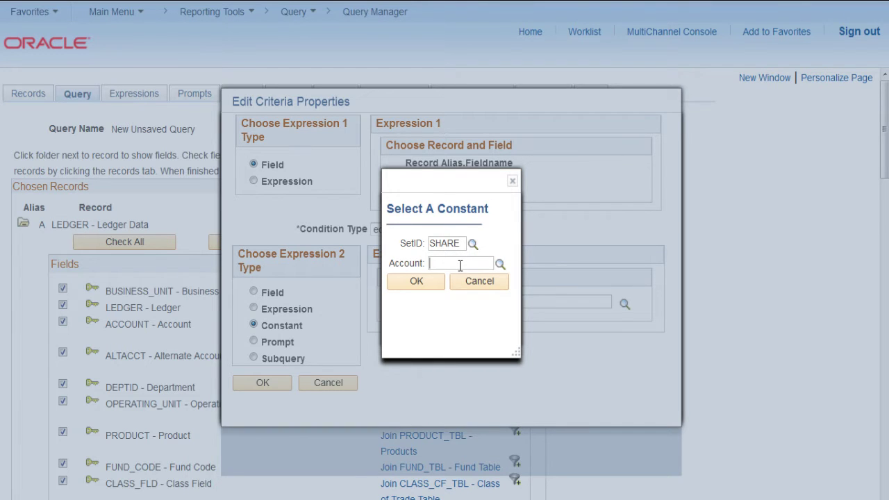
pyautogui.write('400')
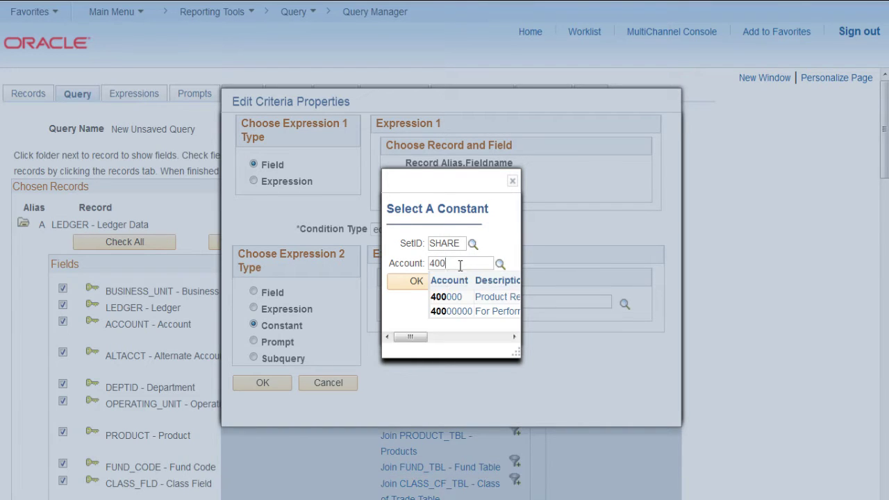
pyautogui.click(444, 307)
pyautogui.click(400, 284)
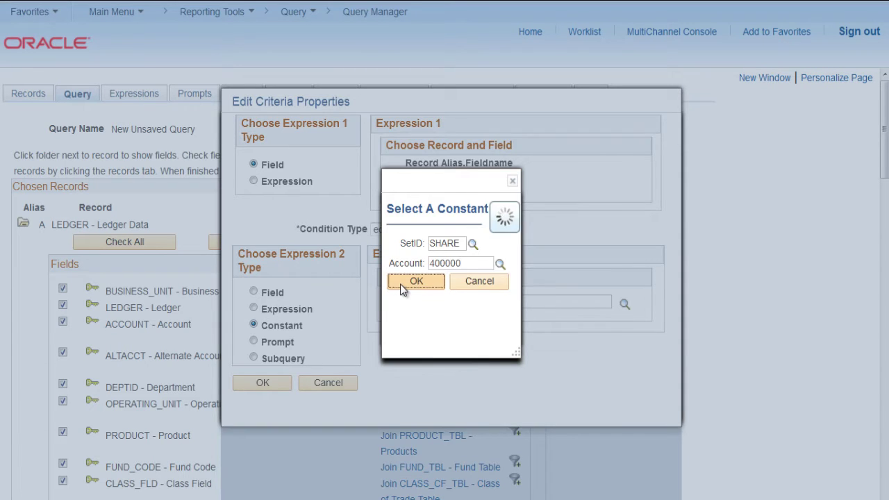
pyautogui.click(271, 391)
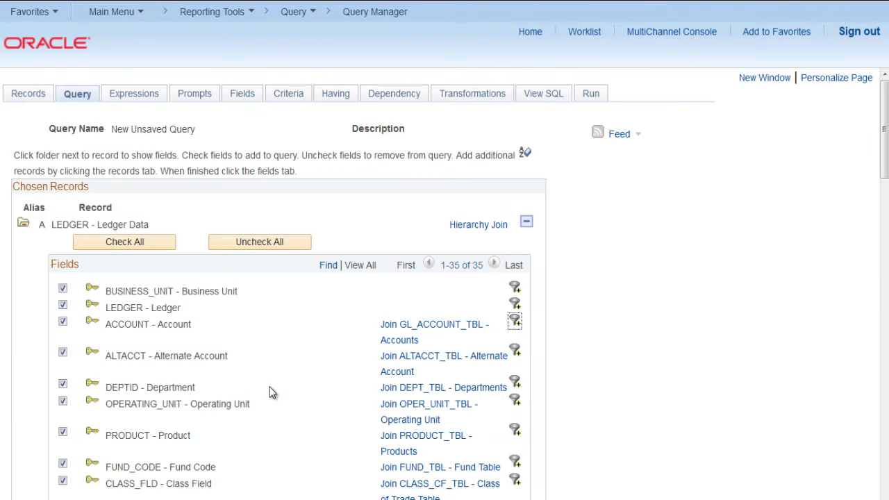
# - Run the query, returning 818 ledger rows for US005 and account 400000
pyautogui.click(594, 98)
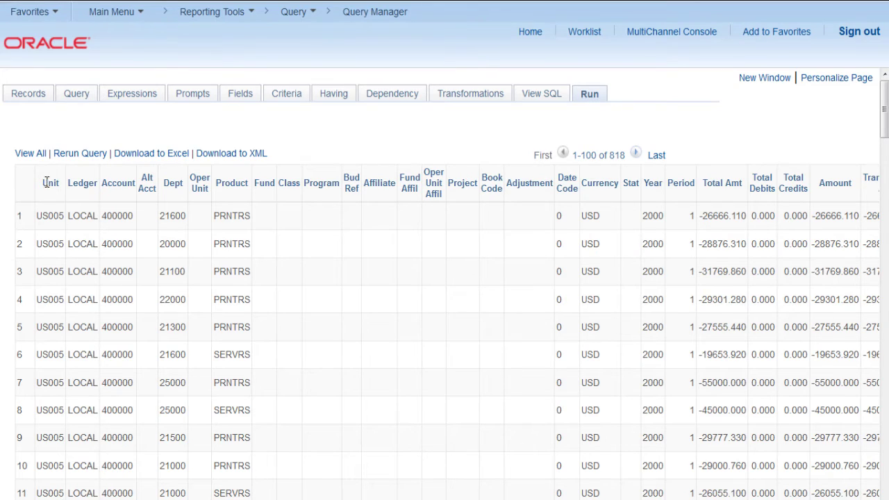
pyautogui.moveTo(46, 183); pyautogui.dragTo(53, 184)
pyautogui.click(124, 94)
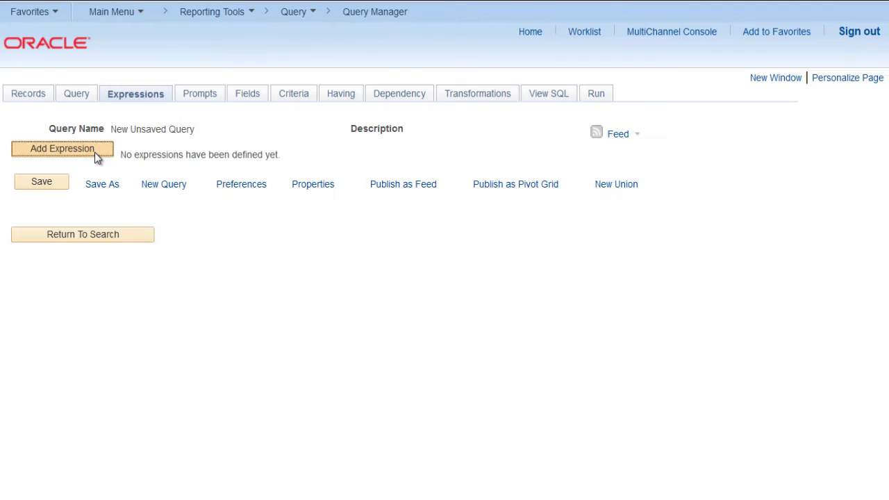
# - Define a length-15 character expression A.BUSINESS_UNIT ||A.LEDGER from the field lists
pyautogui.click(95, 152)
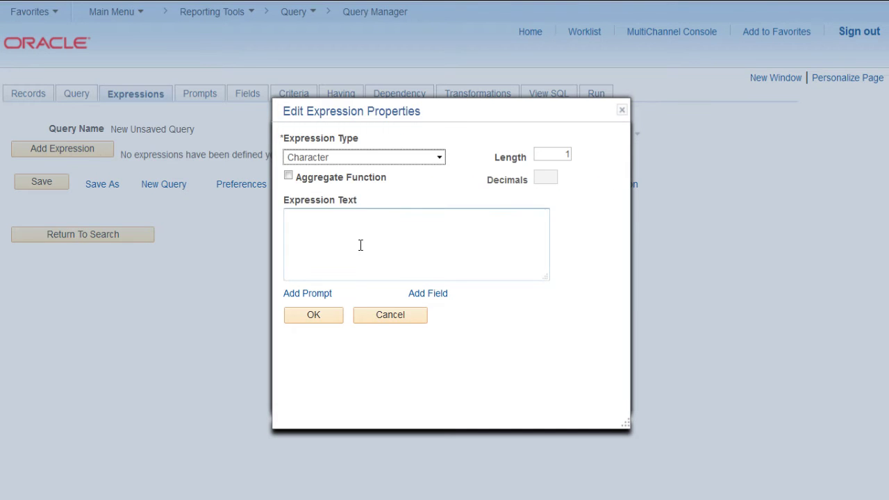
pyautogui.moveTo(549, 153); pyautogui.dragTo(611, 152)
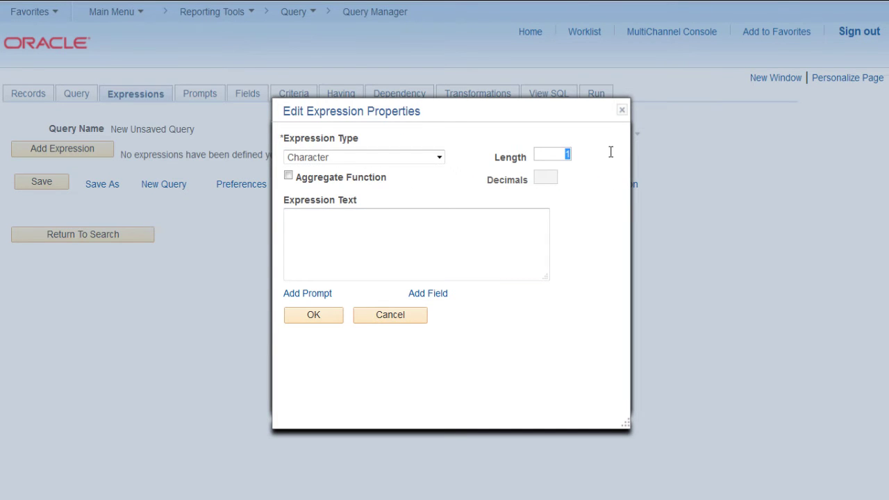
pyautogui.write('1')
pyautogui.click(438, 294)
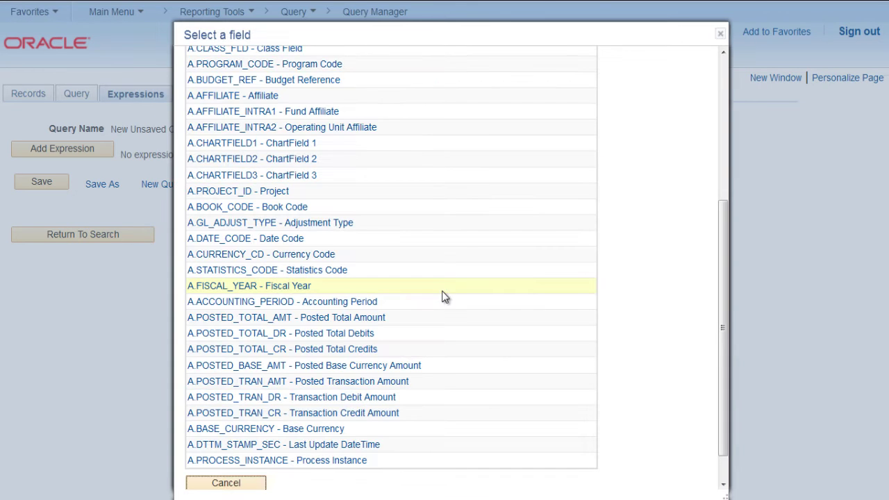
pyautogui.click(721, 65)
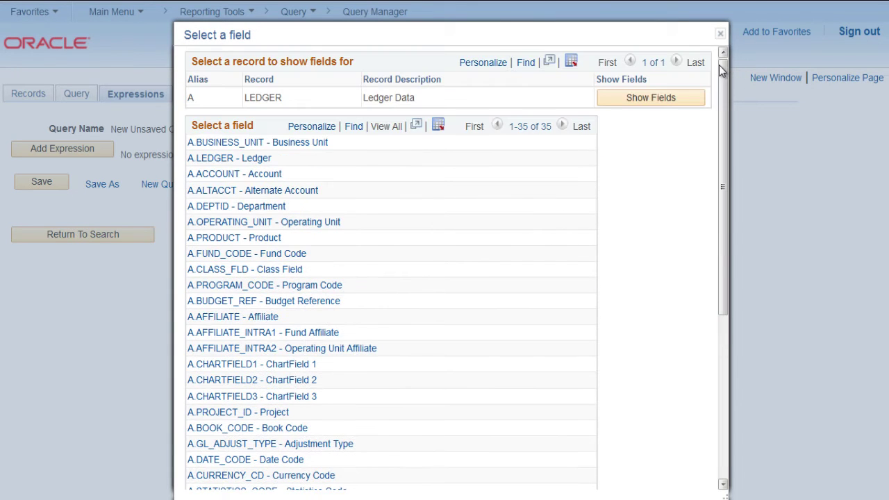
pyautogui.click(316, 141)
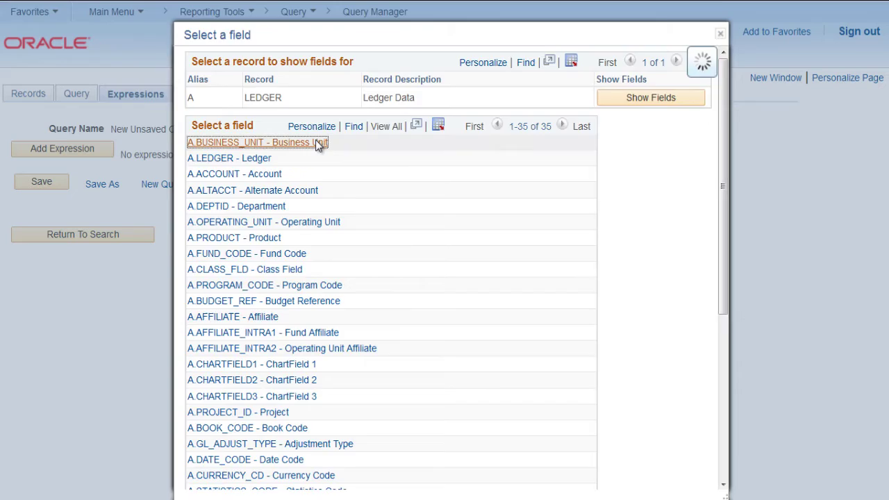
pyautogui.click(409, 215)
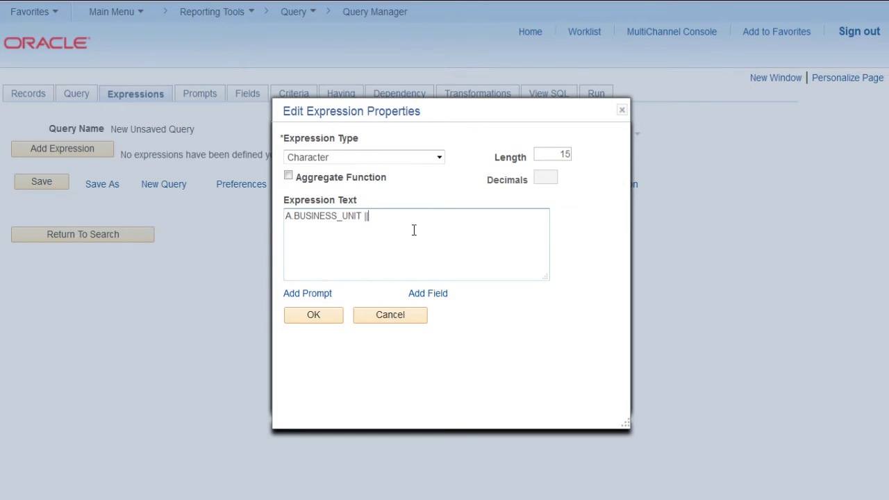
pyautogui.click(429, 295)
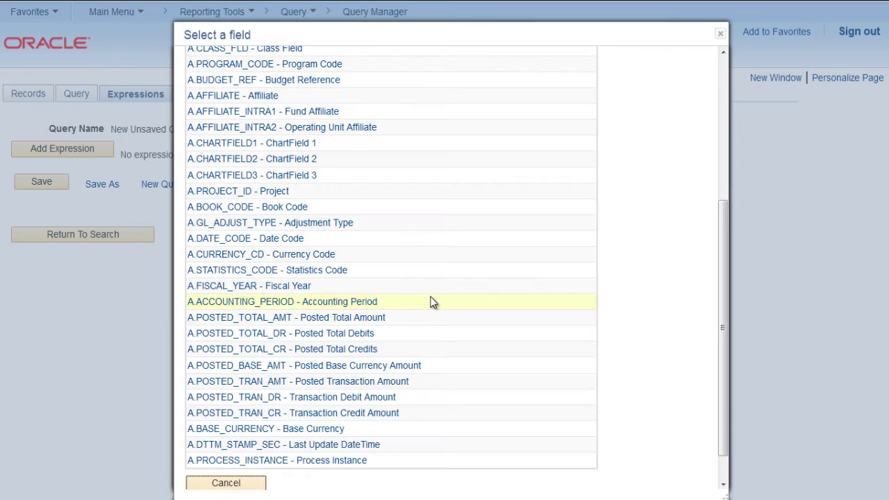
pyautogui.click(724, 61)
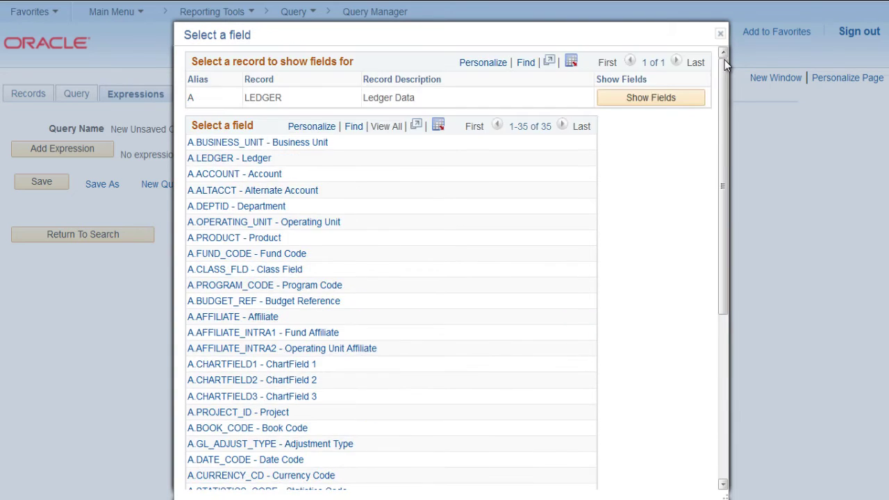
pyautogui.click(229, 162)
pyautogui.click(318, 320)
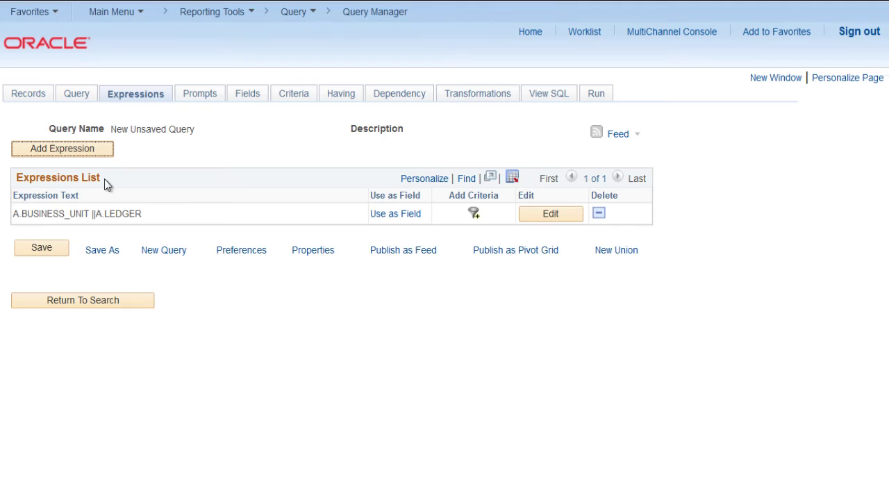
# - Use the BUSINESS_UNIT ||LEDGER expression as a field and reorder it to position 3
pyautogui.click(407, 216)
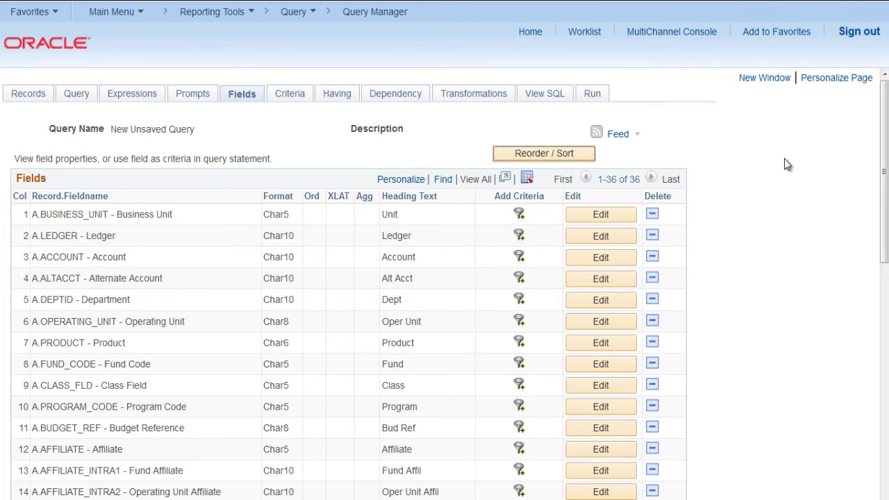
pyautogui.moveTo(884, 167); pyautogui.dragTo(884, 417)
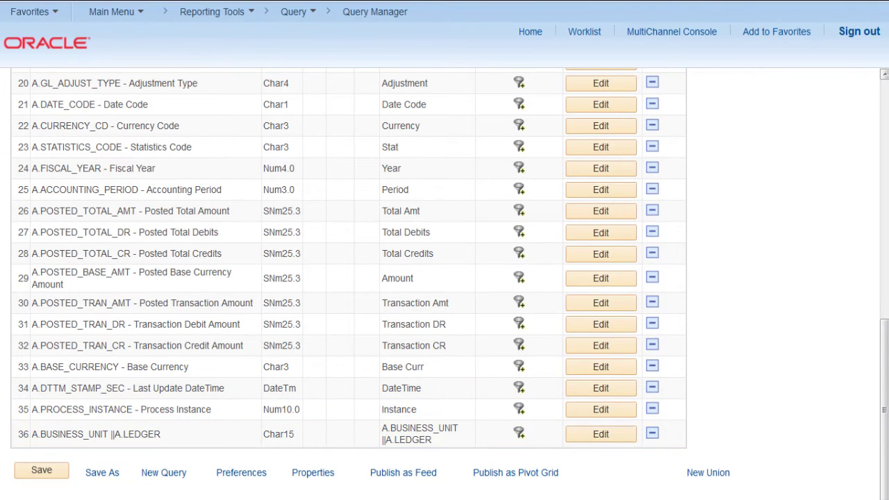
pyautogui.scroll(8, 445, 278)
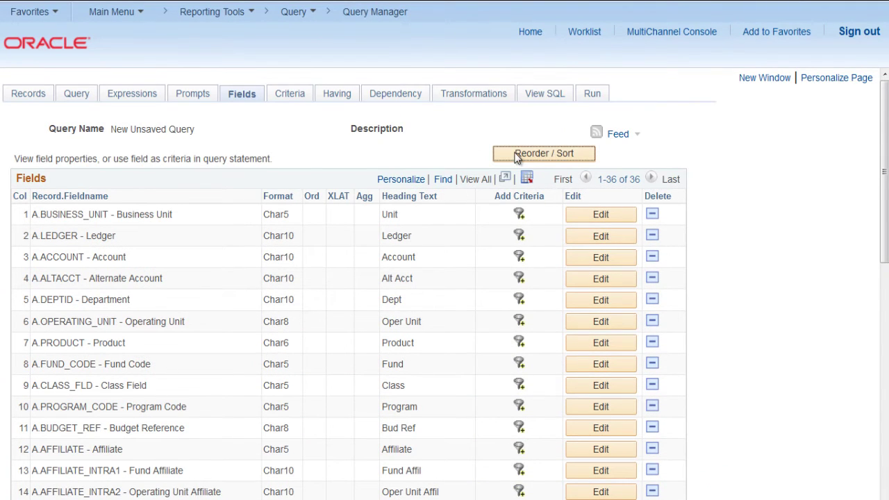
pyautogui.click(518, 155)
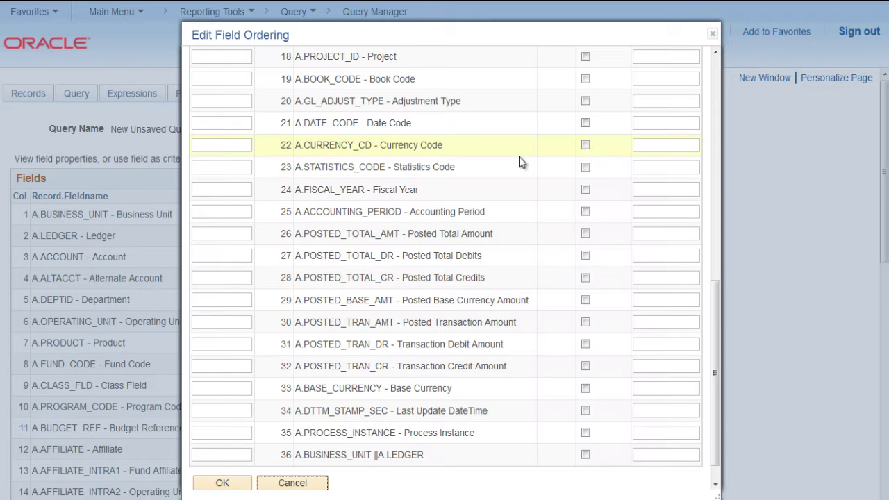
pyautogui.click(241, 458)
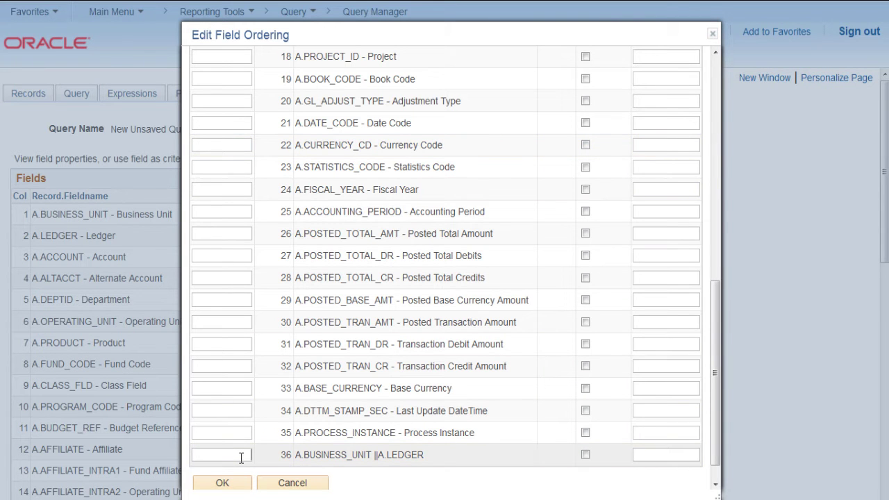
pyautogui.write('3')
pyautogui.click(238, 480)
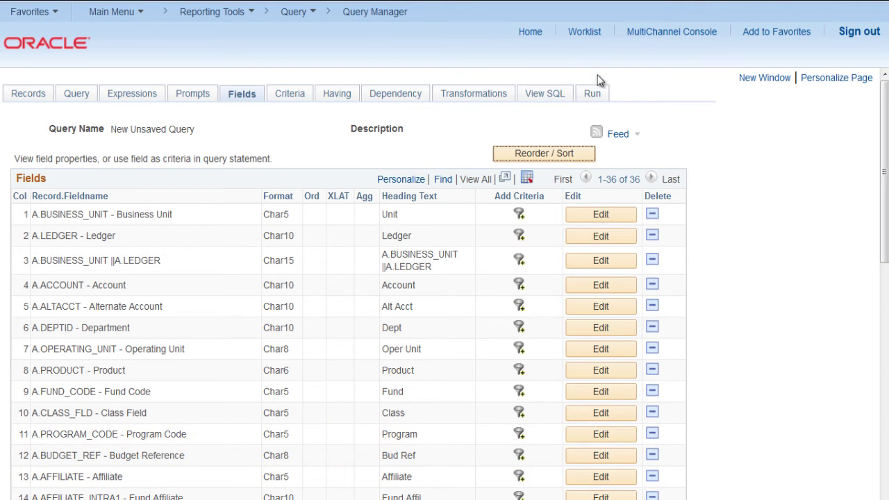
# - Run the query, then edit the expression to A.BUSINESS_UNIT || '_' || A.LEDGER
pyautogui.click(597, 93)
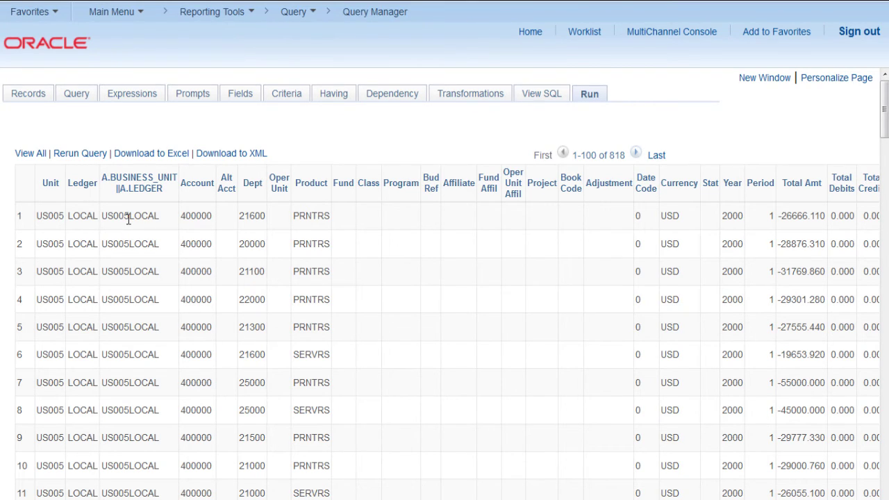
pyautogui.click(146, 95)
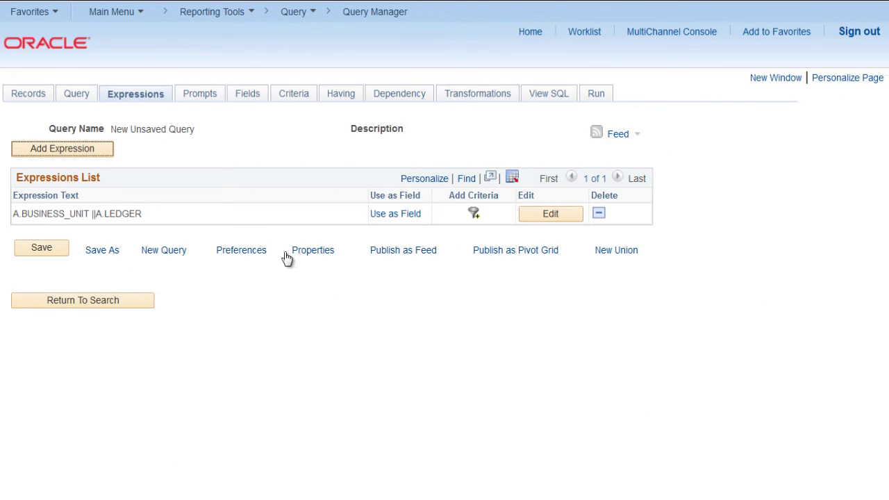
pyautogui.click(551, 215)
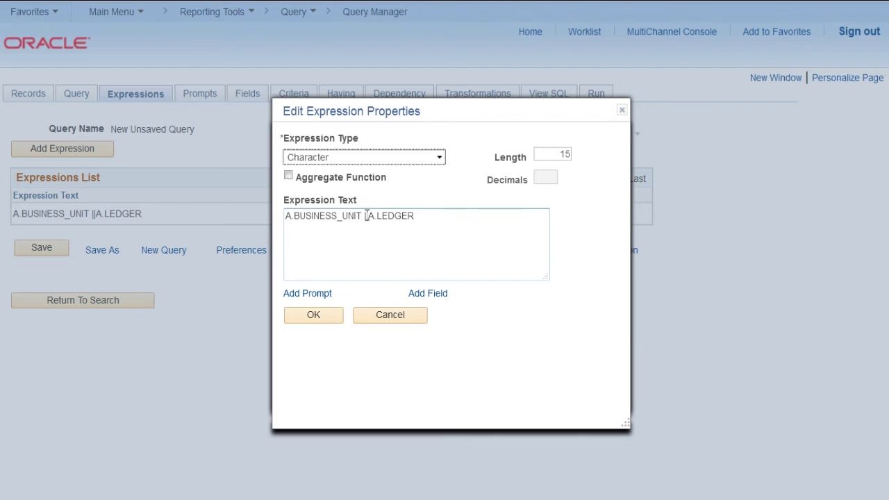
pyautogui.click(369, 216)
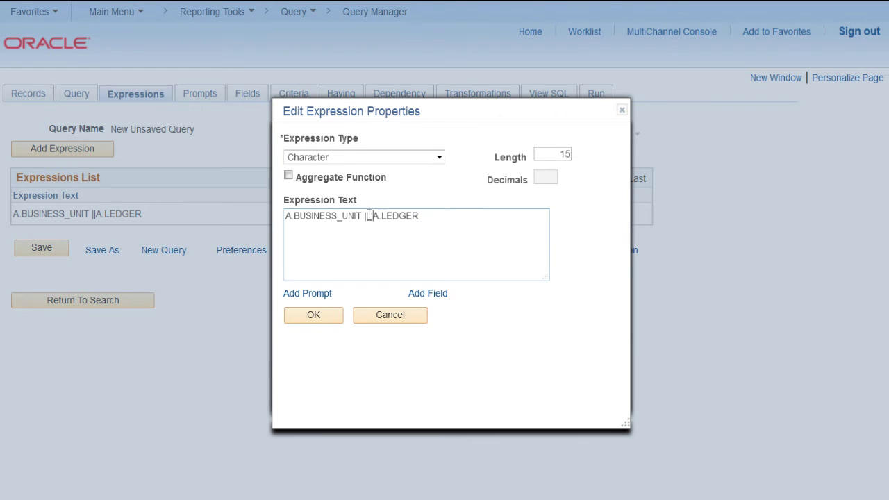
pyautogui.write("_' ||")
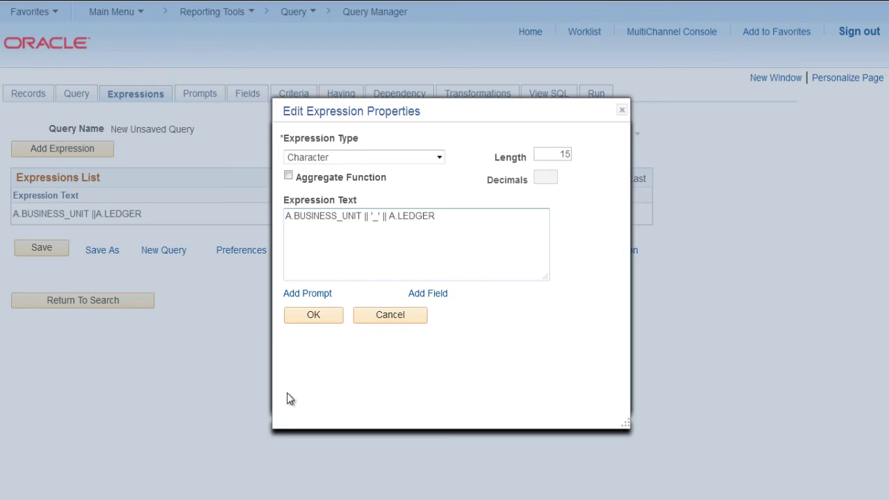
pyautogui.click(317, 316)
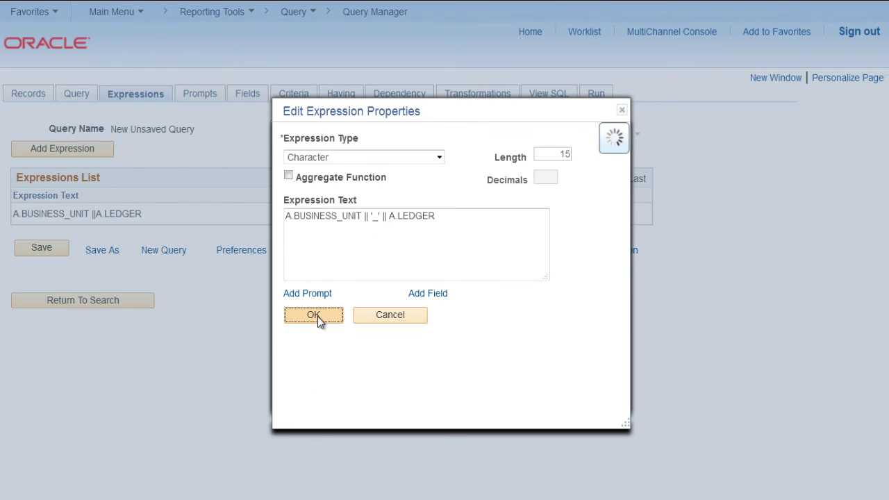
# - Run the query, then change field 3's heading text to 'Concat'
pyautogui.click(595, 96)
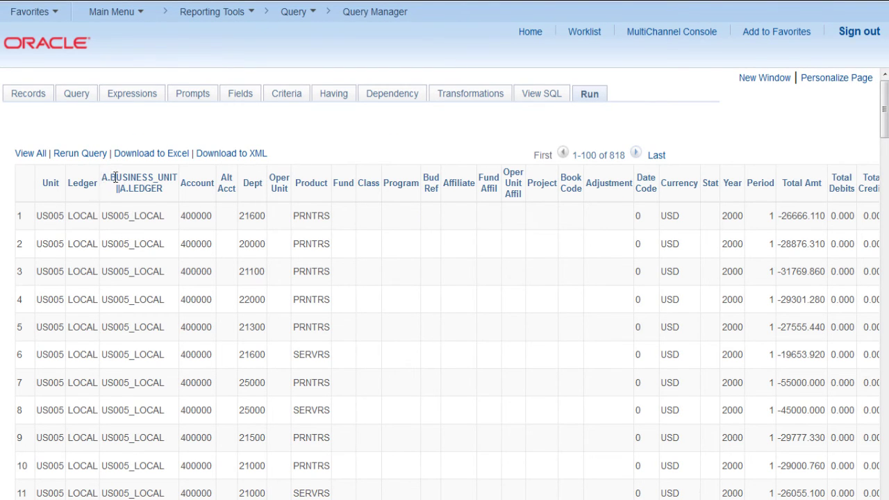
pyautogui.moveTo(102, 177); pyautogui.dragTo(157, 200)
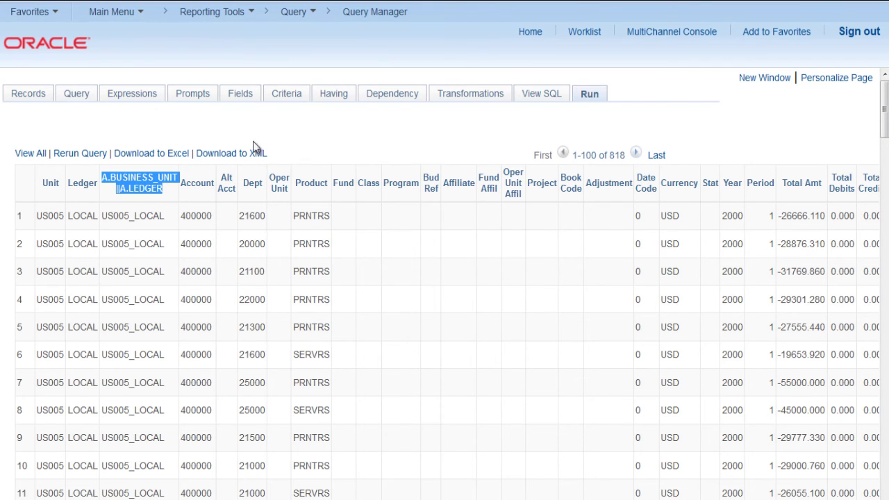
pyautogui.click(252, 97)
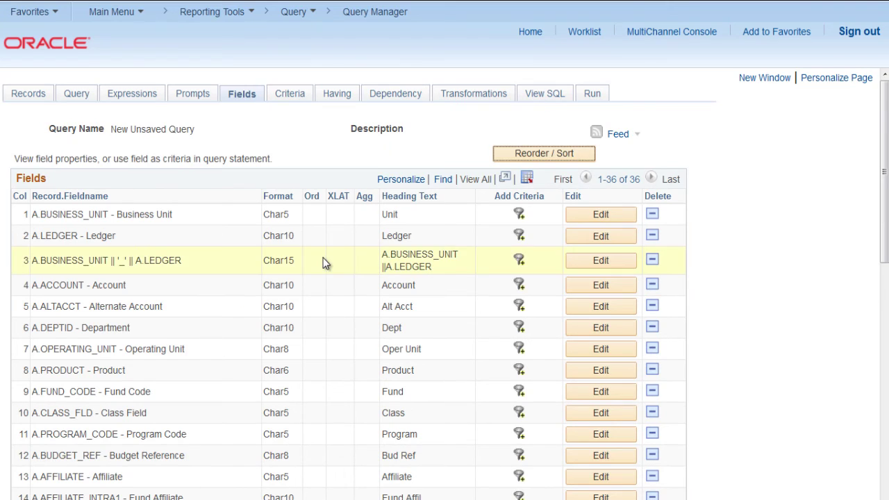
pyautogui.click(583, 262)
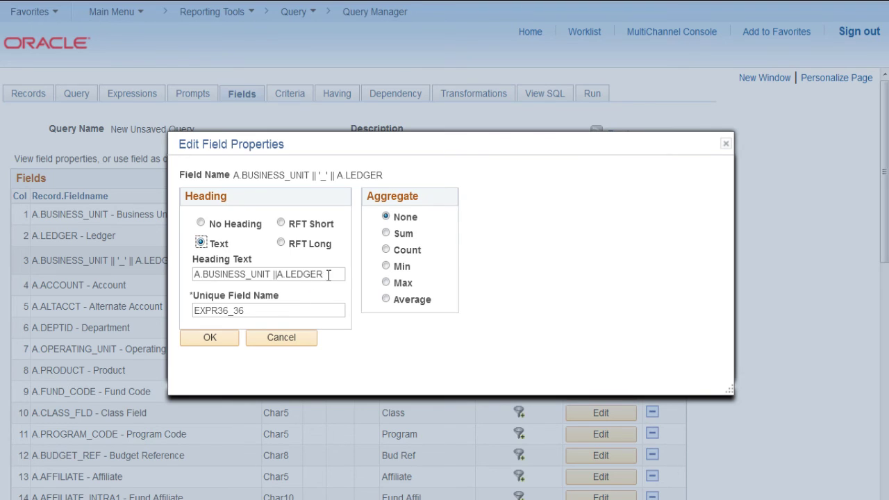
pyautogui.moveTo(329, 276); pyautogui.dragTo(143, 275)
pyautogui.write('Concat')
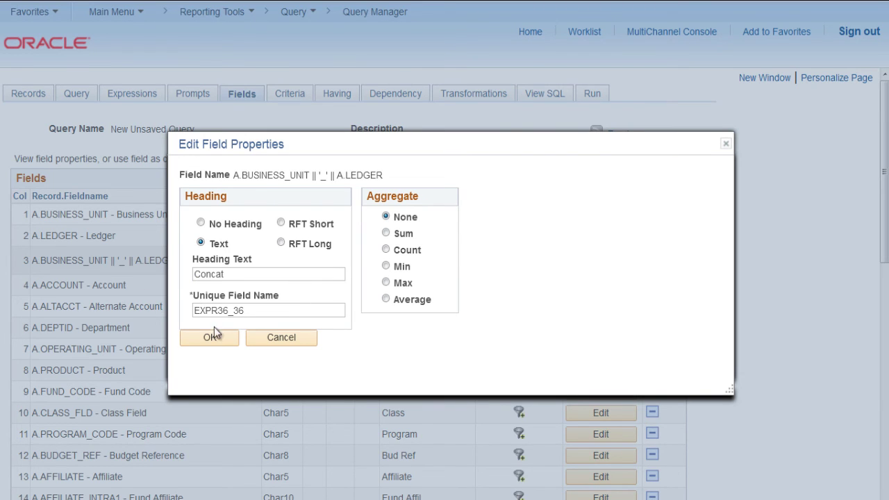
pyautogui.click(215, 339)
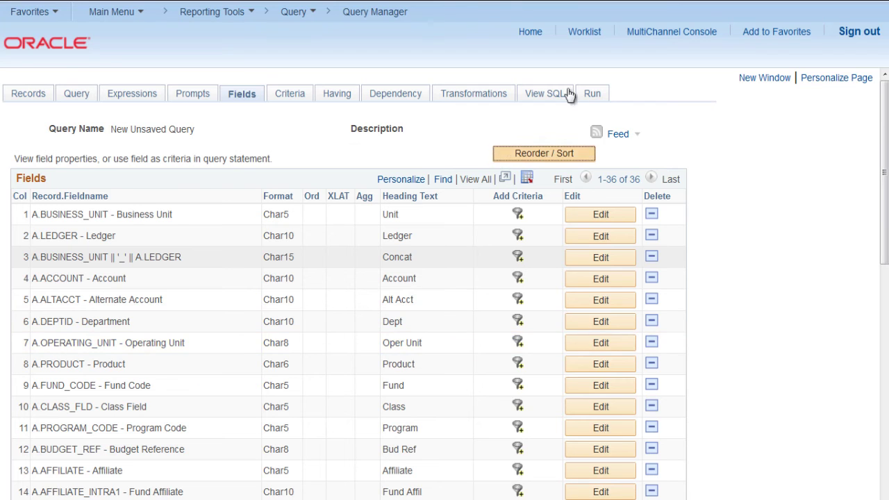
# - Rerun the query and check the third column, headed Concat, showing values like US005_LOCAL
pyautogui.click(599, 95)
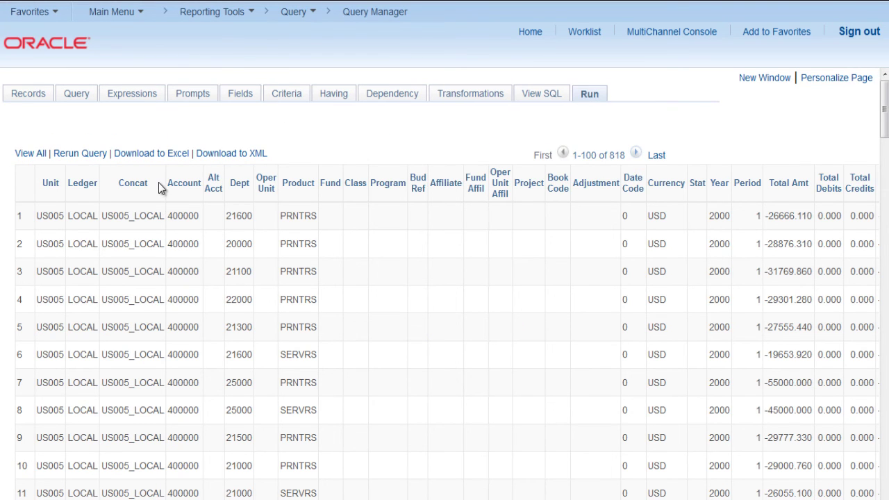
pyautogui.moveTo(158, 182); pyautogui.dragTo(109, 181)
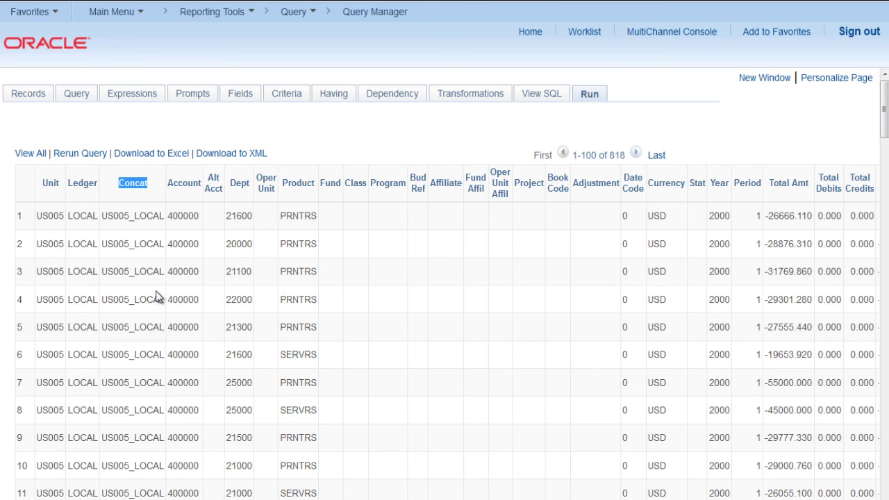